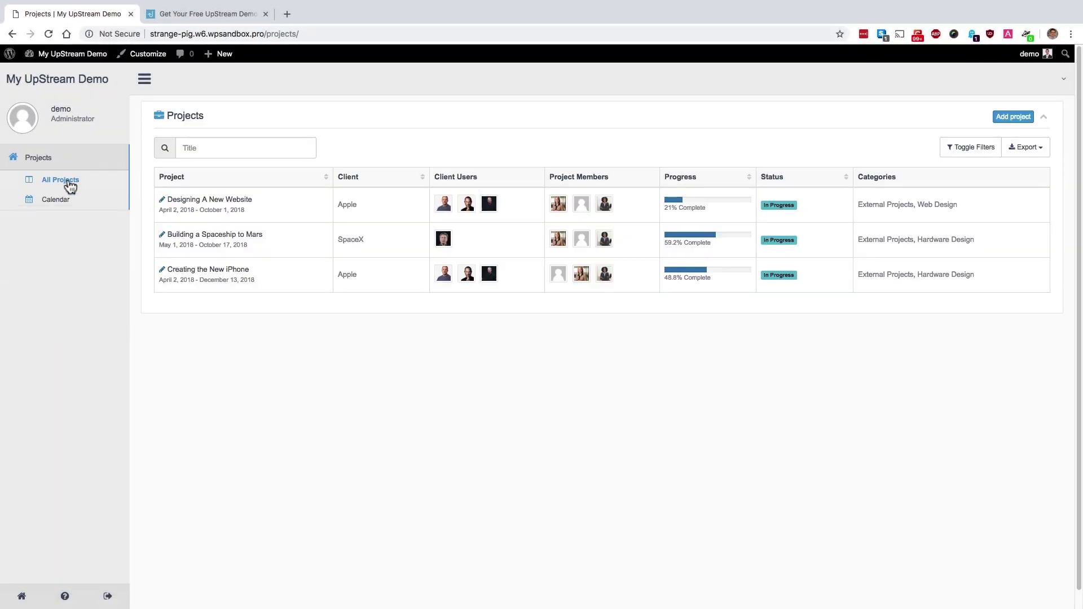
Step: In Designing A New Website, view the Github account task and close the usability testing editor unsaved
left_click(207, 200)
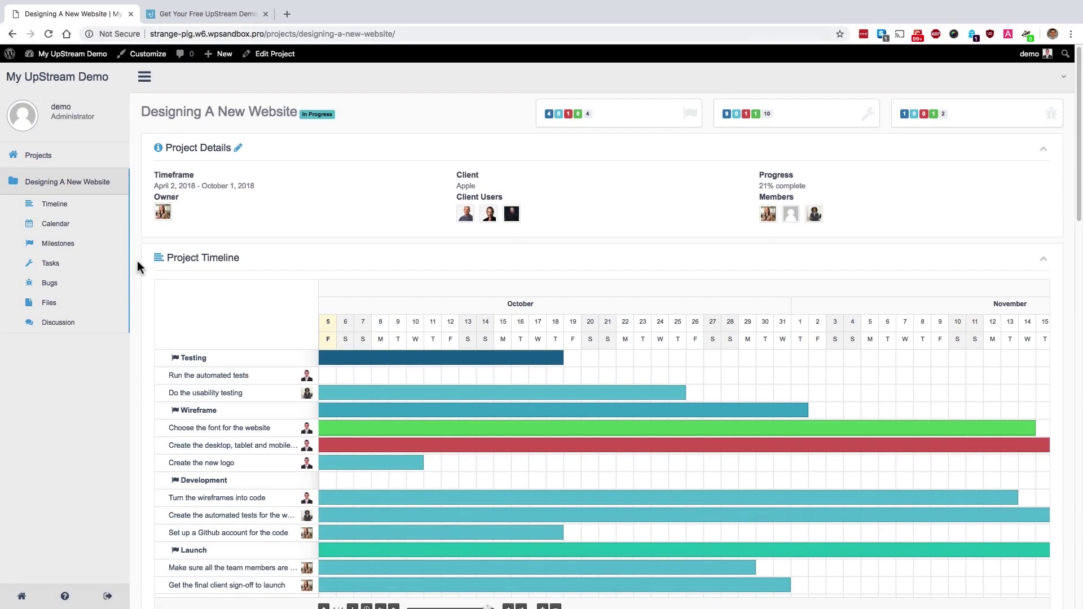
scroll(151, 219, "down", 3)
scroll(152, 218, "down", 8)
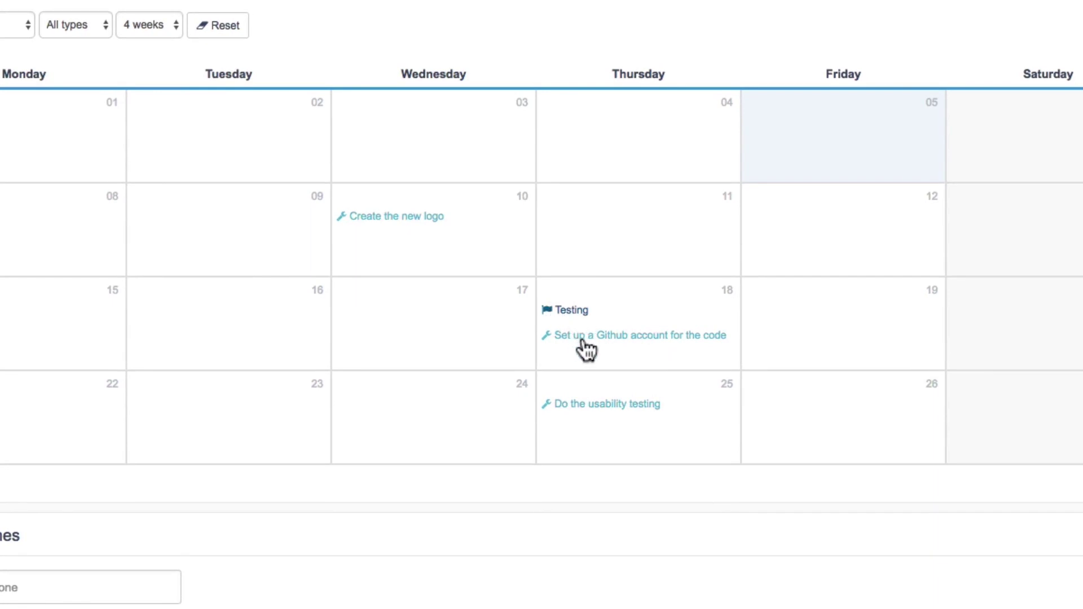
left_click(574, 341)
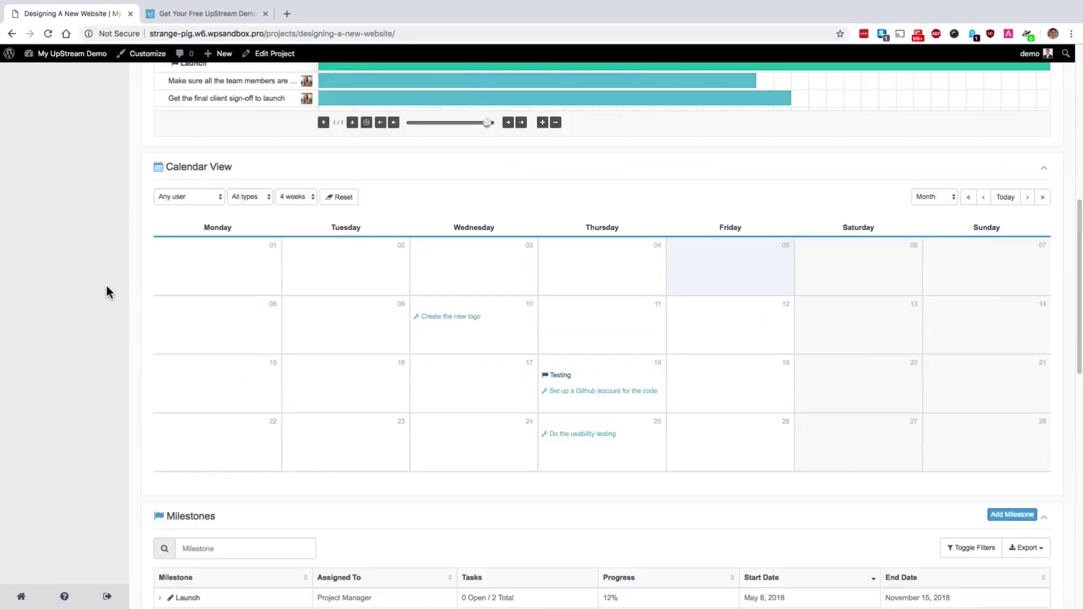
scroll(106, 285, "up", 8)
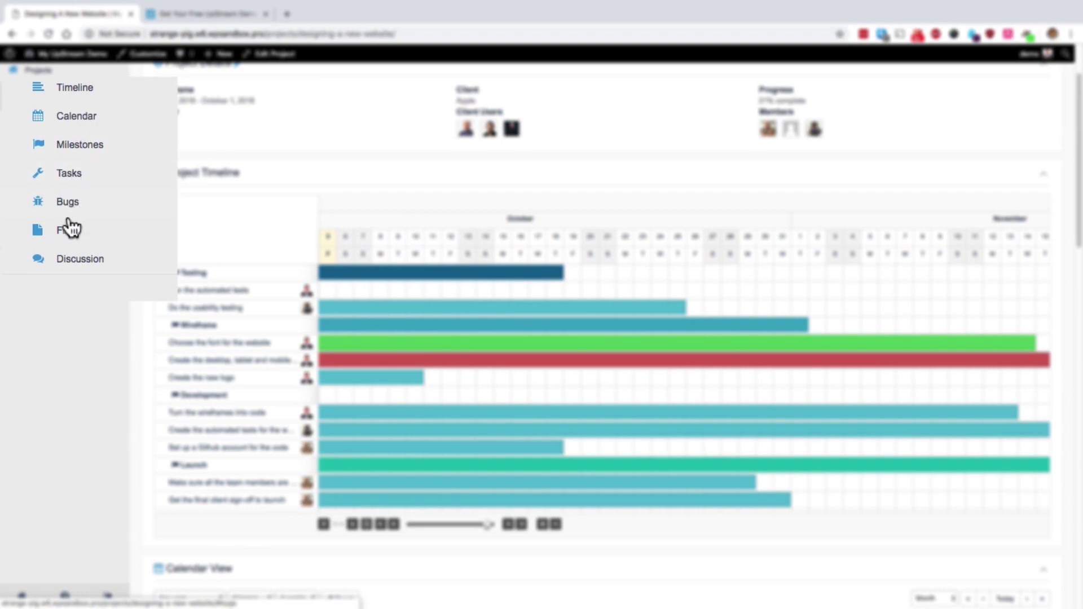
scroll(102, 298, "down", 5)
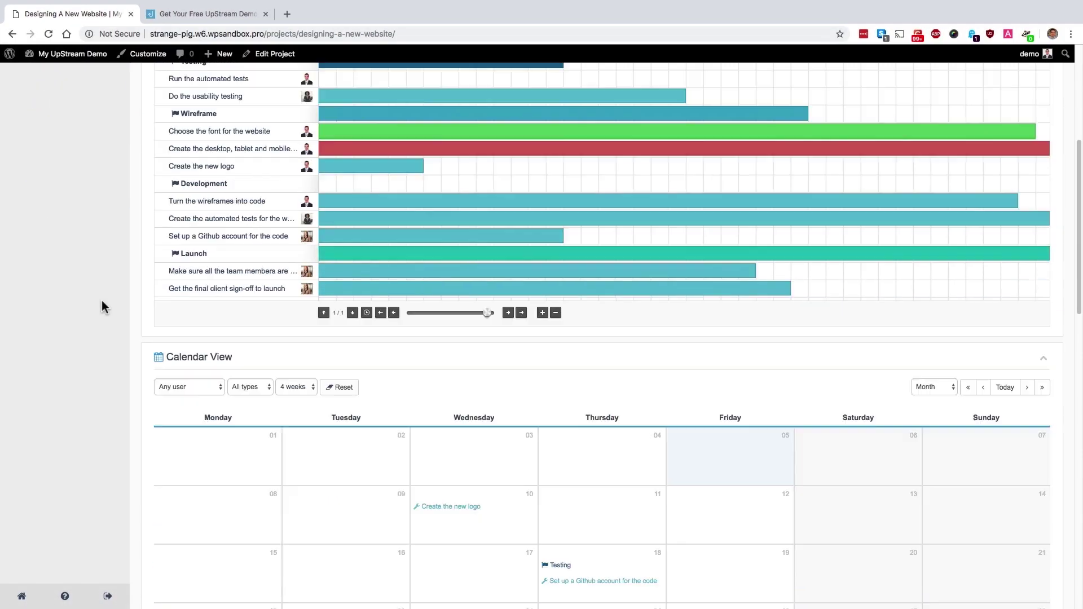
scroll(102, 297, "down", 5)
scroll(101, 297, "down", 3)
scroll(138, 233, "down", 2)
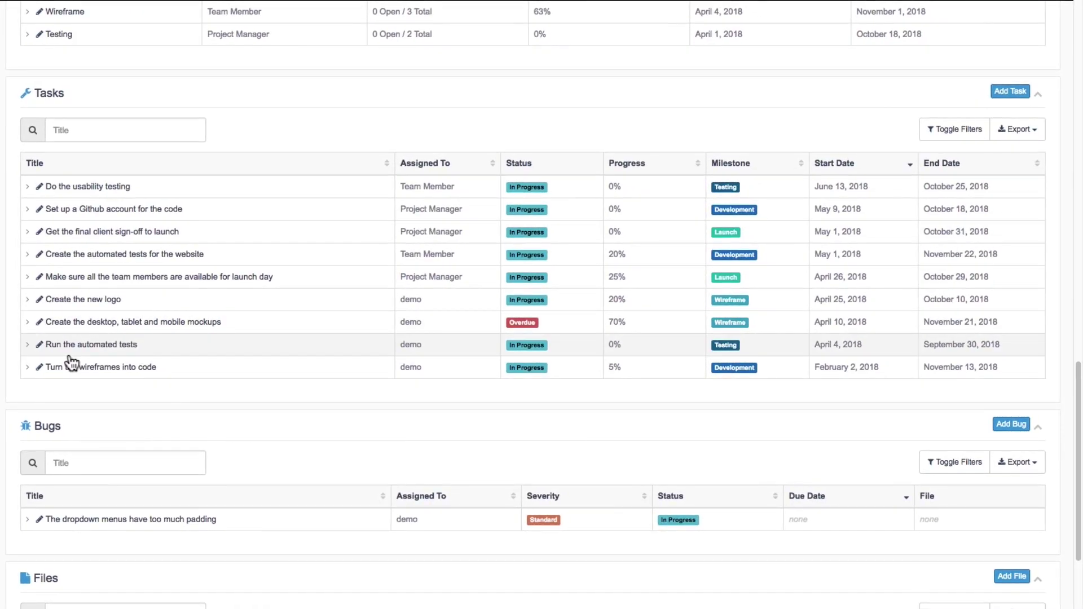
left_click(40, 187)
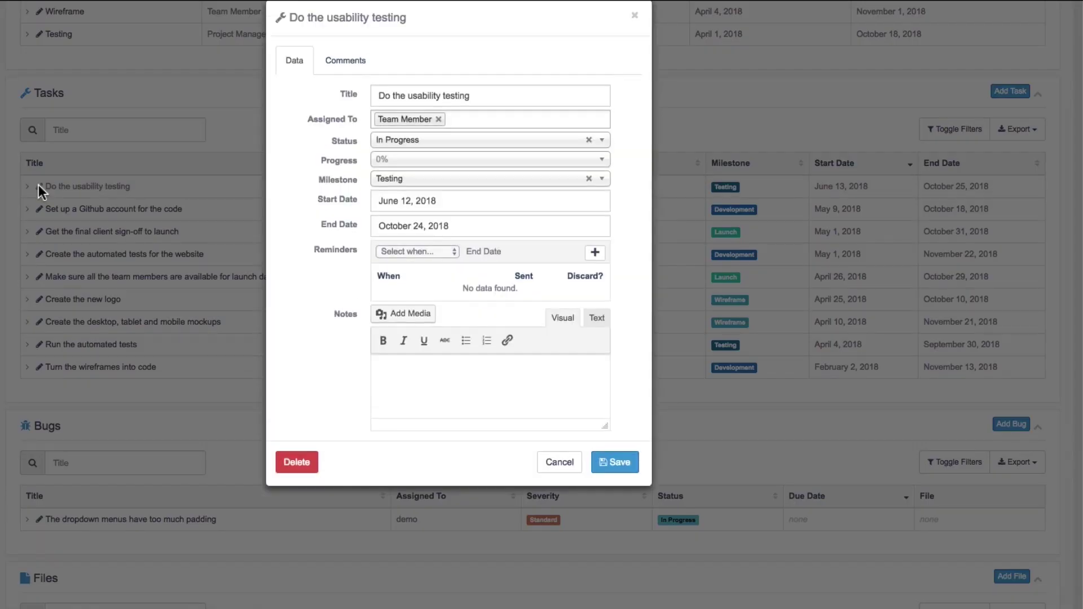
left_click(634, 20)
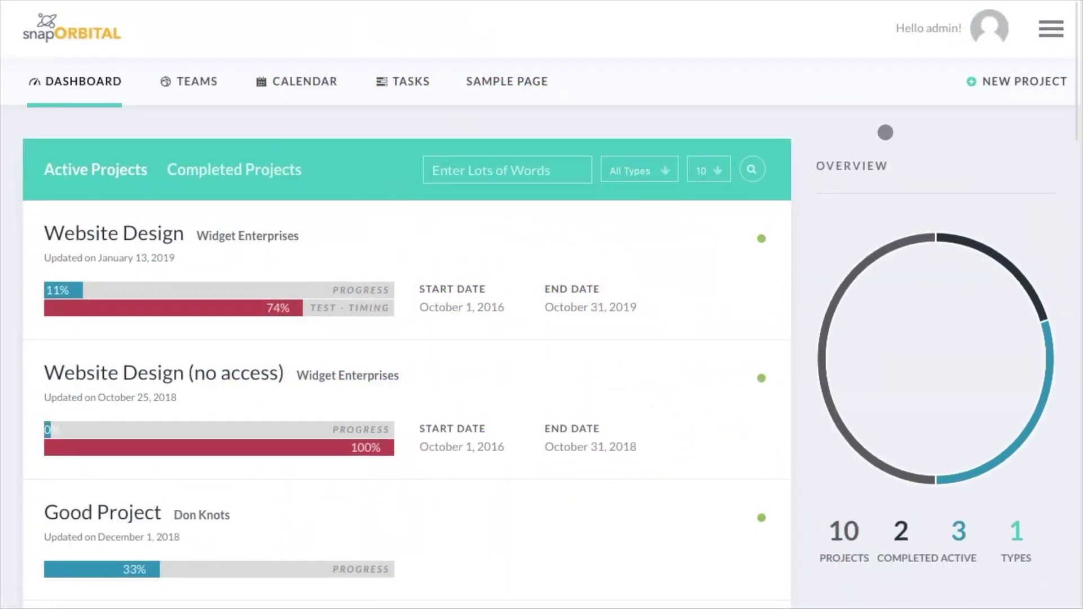
scroll(885, 132, "down", 5)
scroll(885, 132, "down", 3)
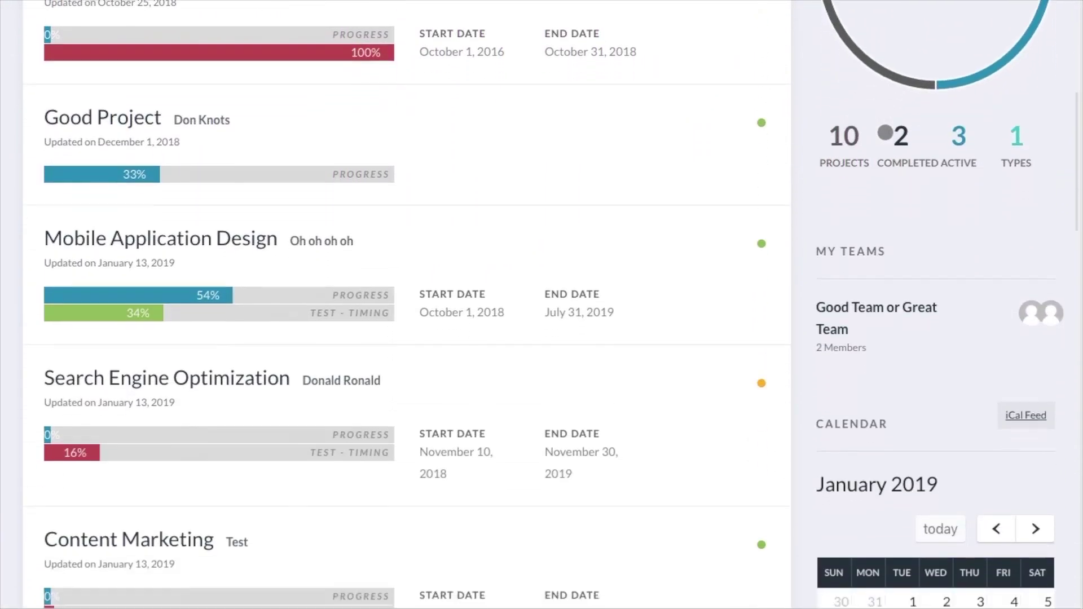
scroll(885, 132, "down", 3)
scroll(885, 132, "down", 2)
scroll(884, 132, "down", 3)
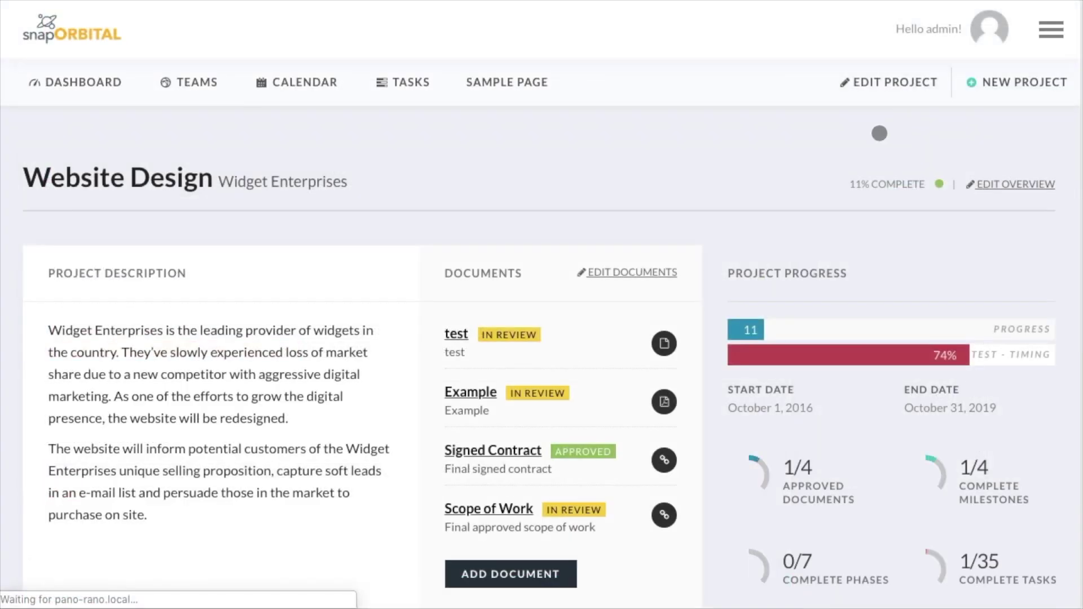
scroll(885, 132, "down", 3)
scroll(884, 132, "down", 3)
scroll(698, 136, "down", 3)
scroll(698, 136, "down", 5)
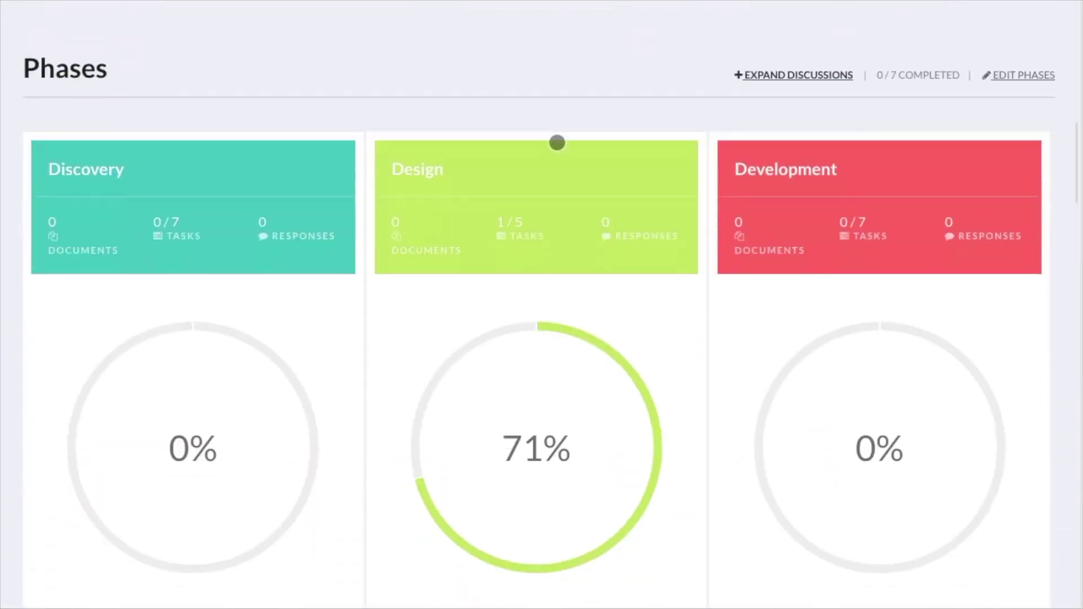
scroll(559, 143, "down", 5)
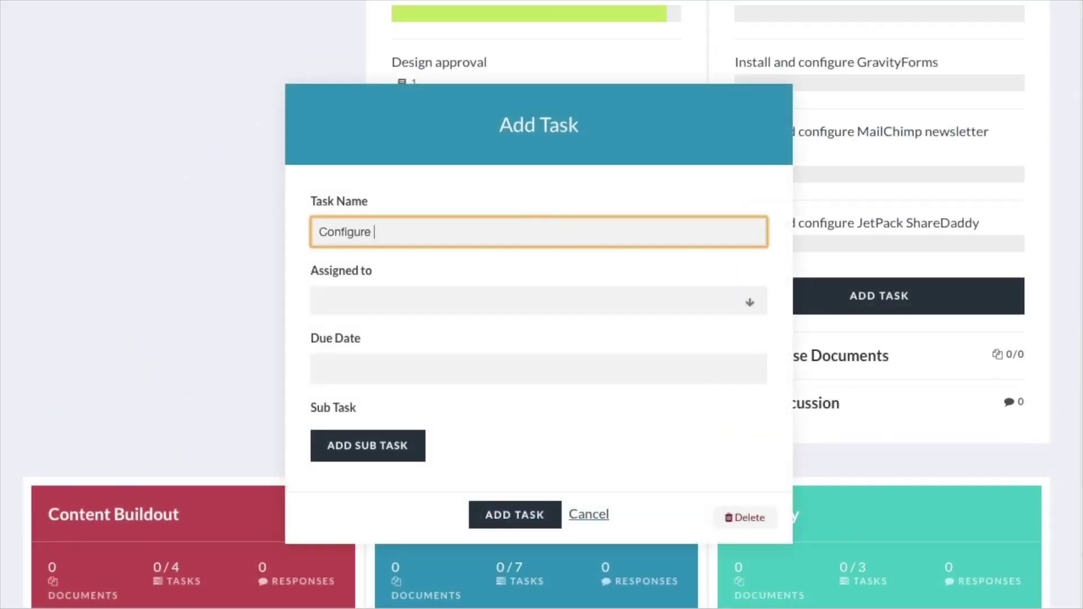
Step: Dismiss the new task form, expand the Design phase's tasks, and enter the document Title field
left_click(515, 514)
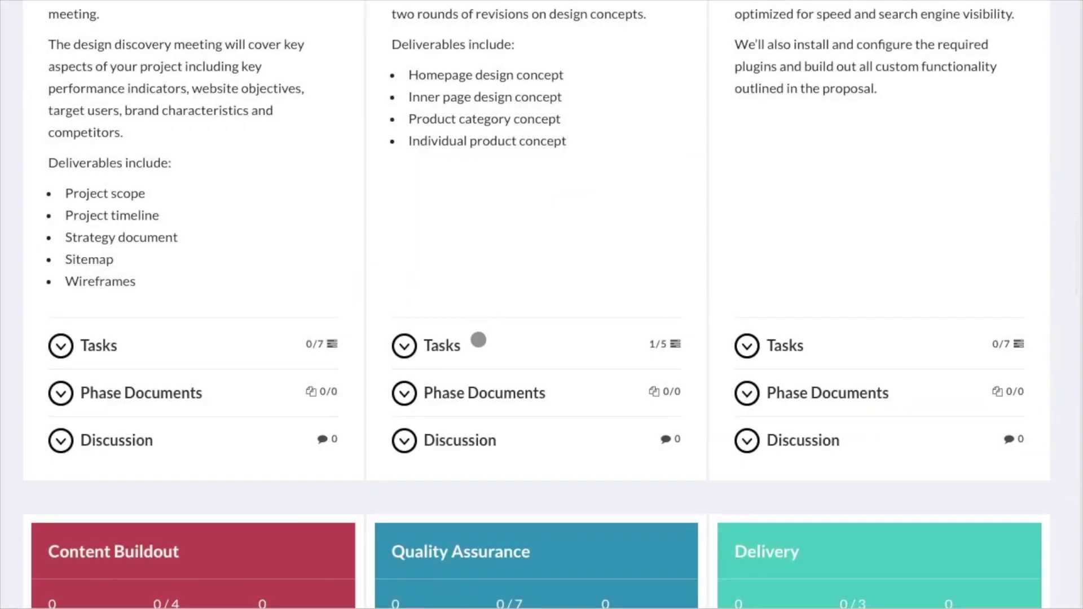
left_click(441, 345)
scroll(500, 292, "down", 4)
scroll(499, 287, "down", 2)
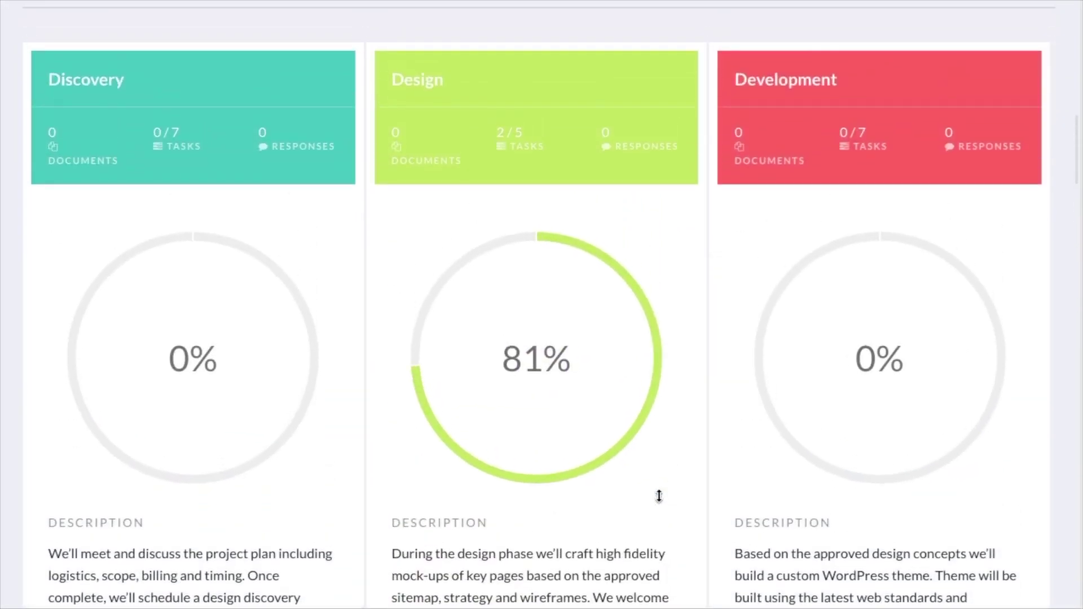
scroll(660, 495, "up", 5)
scroll(658, 495, "up", 5)
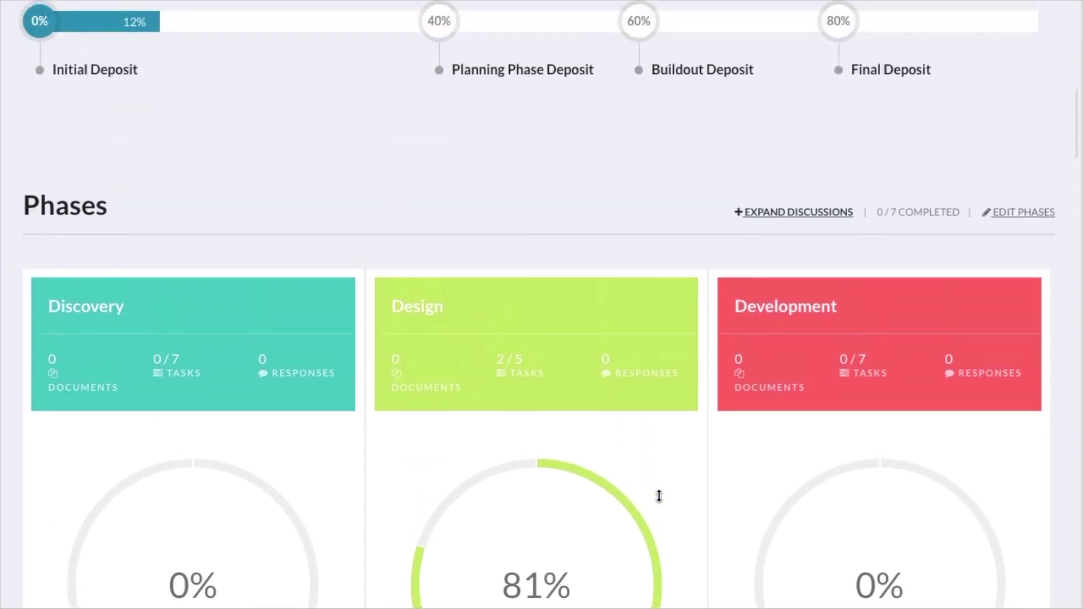
scroll(659, 495, "up", 3)
scroll(659, 496, "up", 3)
scroll(660, 495, "up", 3)
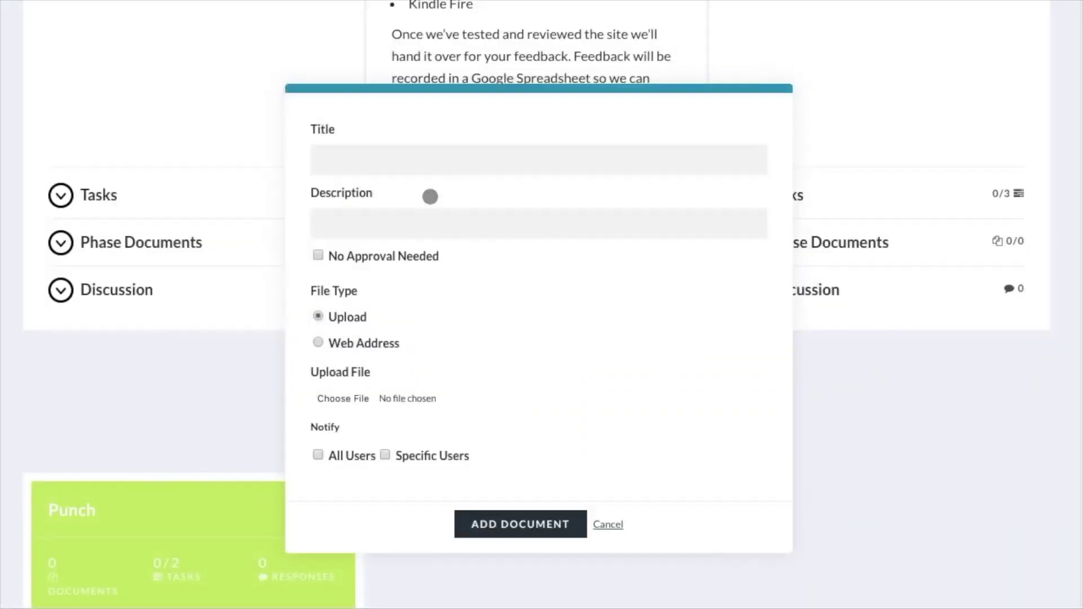
left_click(431, 239)
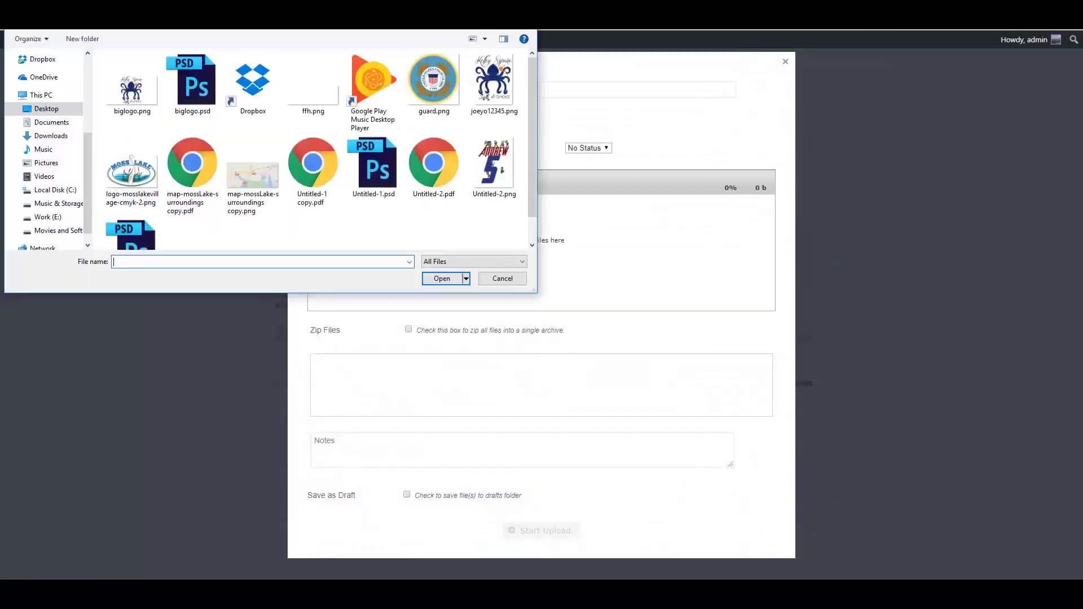
Step: Choose guard.png as the file to upload to the logos folder
double_click(433, 85)
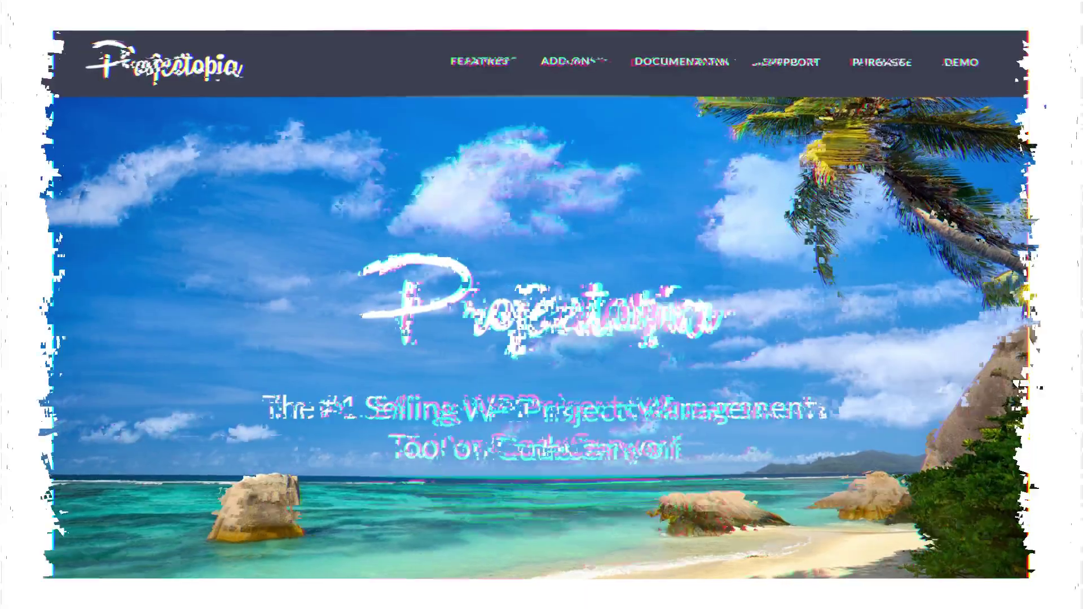
mouse_move(399, 128)
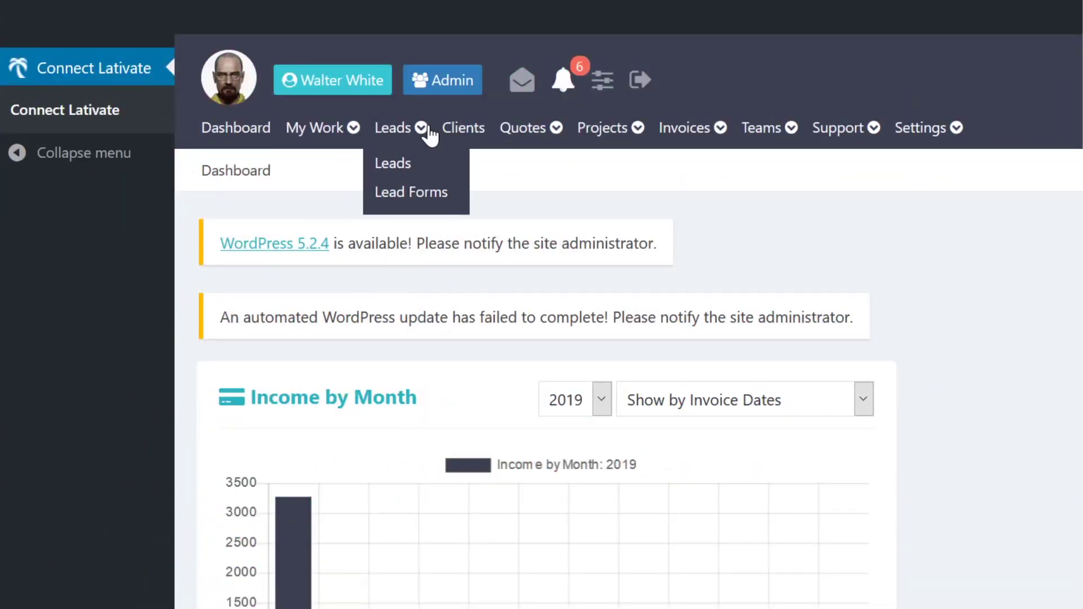
Step: Browse the clients list and open the Project Completion 2 conversation from all users' messages
mouse_move(608, 127)
left_click(463, 128)
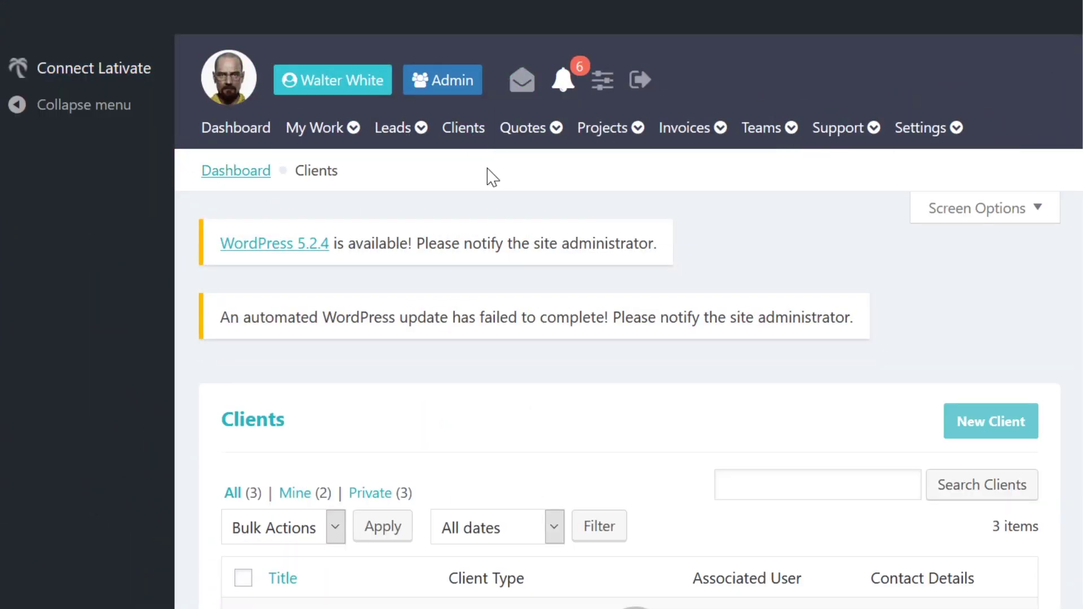
scroll(855, 304, "down", 5)
scroll(446, 355, "up", 5)
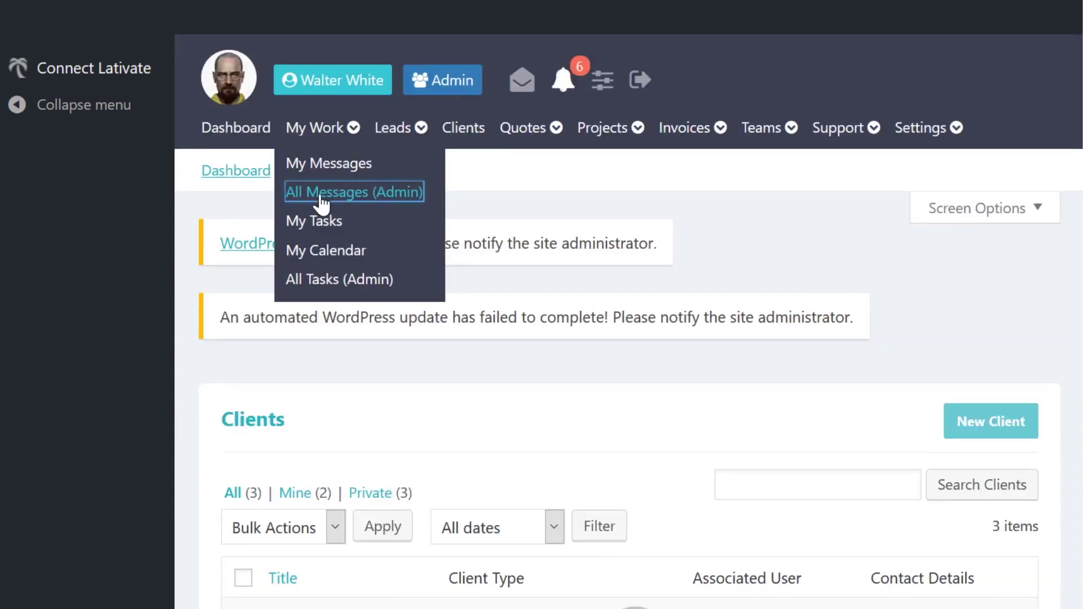
left_click(353, 192)
left_click(322, 386)
scroll(749, 327, "down", 3)
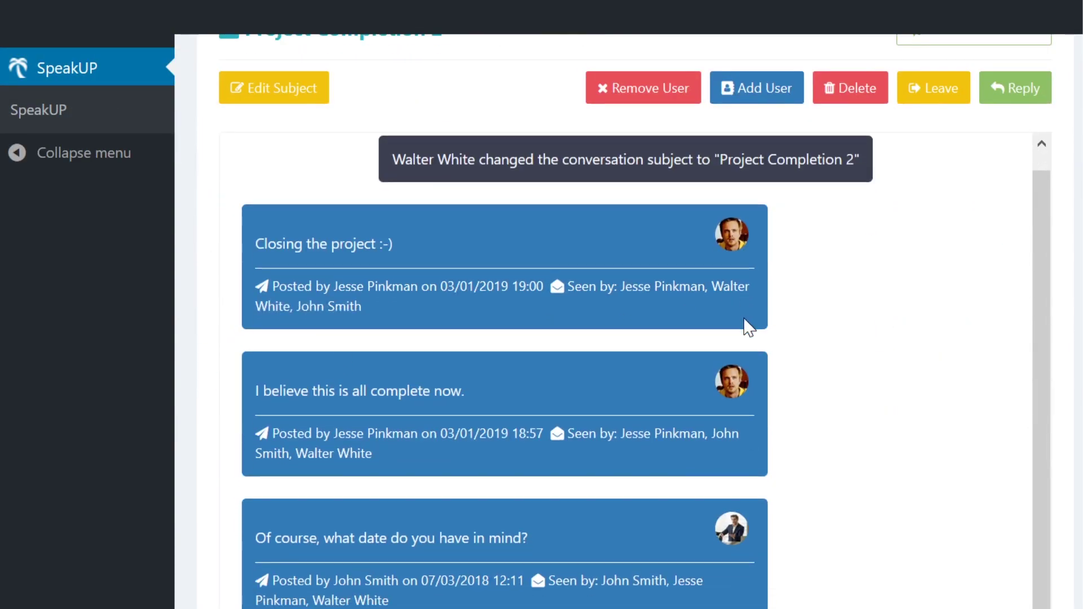
scroll(749, 326, "down", 3)
scroll(546, 408, "down", 5)
scroll(795, 419, "down", 3)
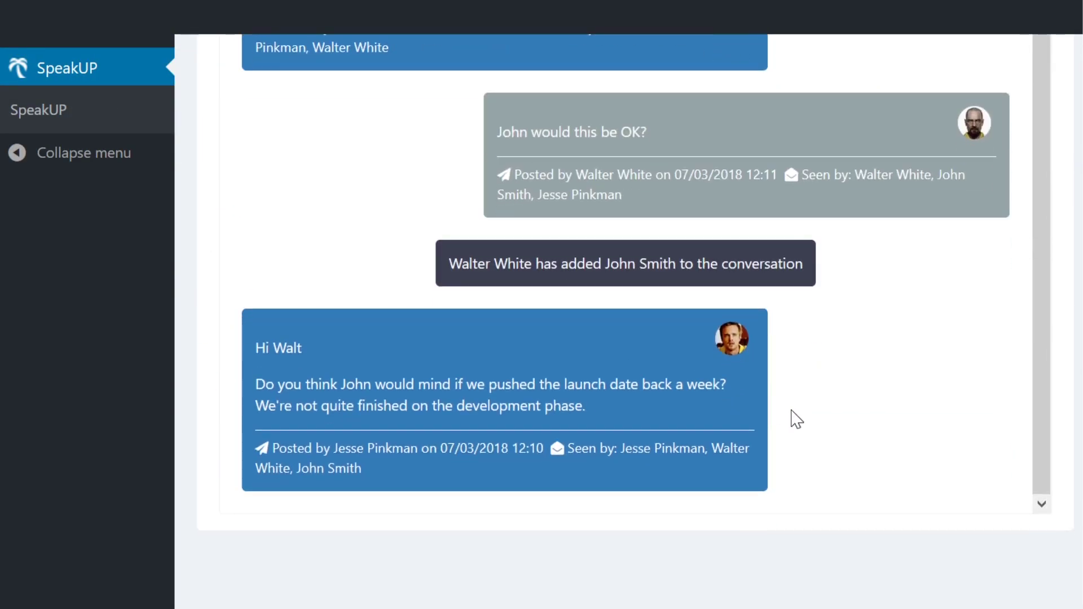
scroll(795, 419, "up", 2)
scroll(474, 305, "up", 8)
Step: Review quotes and the 03/01/2019 lead, then open ABC Co – Project: 43 from Projects
mouse_move(530, 127)
left_click(522, 127)
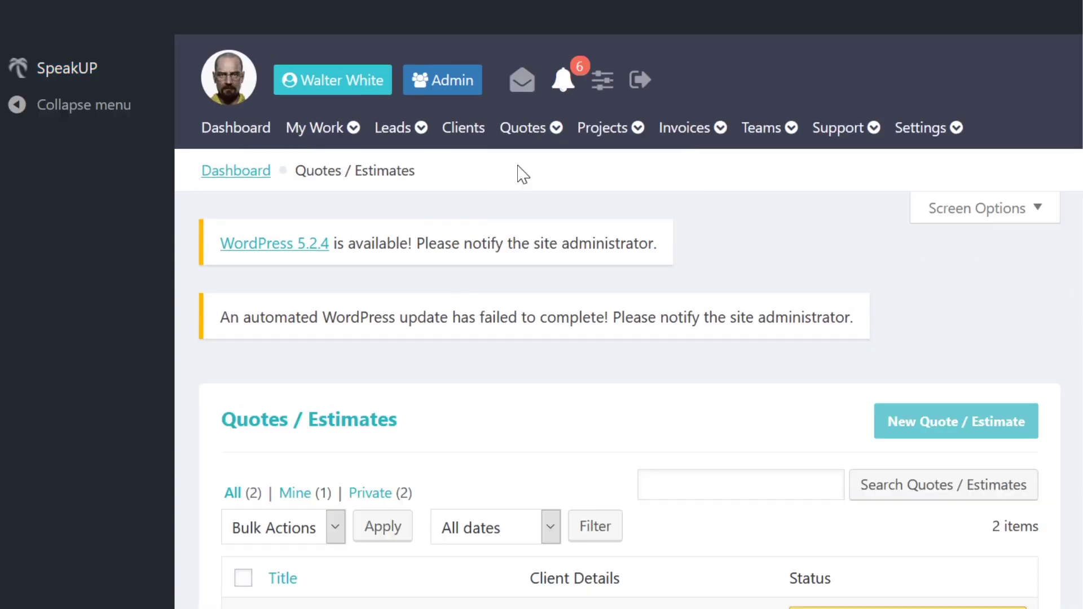
scroll(522, 174, "down", 5)
scroll(523, 211, "up", 5)
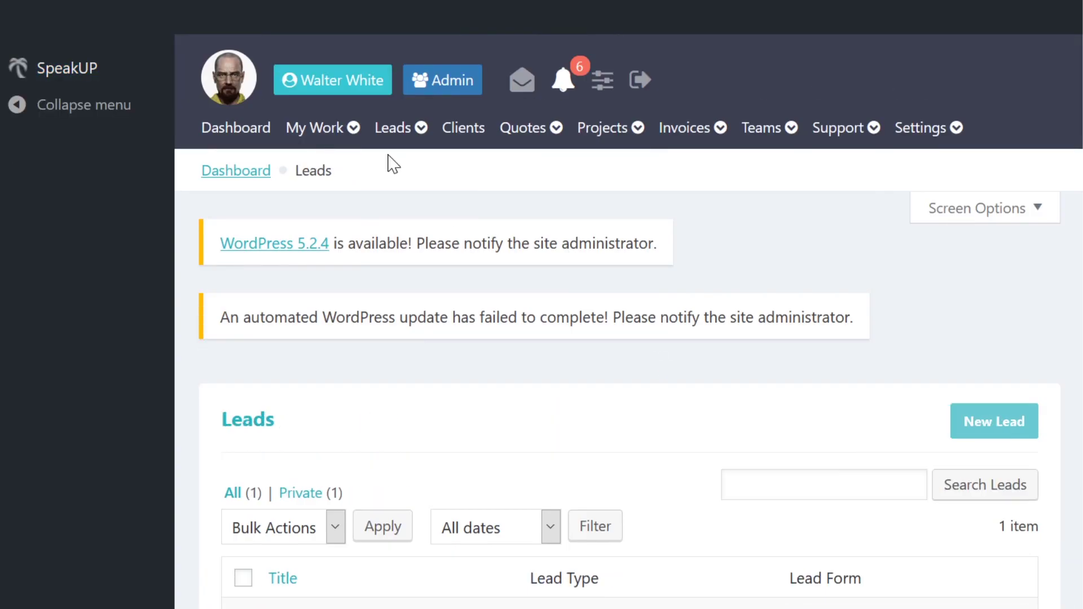
scroll(391, 254, "down", 3)
left_click(347, 380)
scroll(423, 350, "down", 3)
scroll(437, 349, "down", 5)
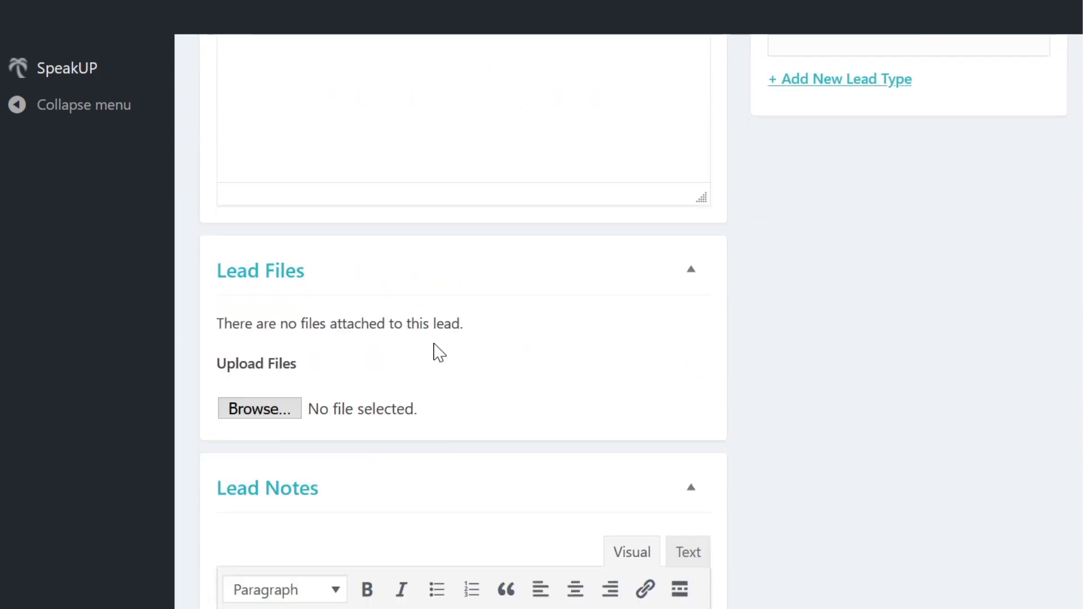
scroll(437, 350, "up", 8)
left_click(602, 164)
scroll(640, 204, "down", 4)
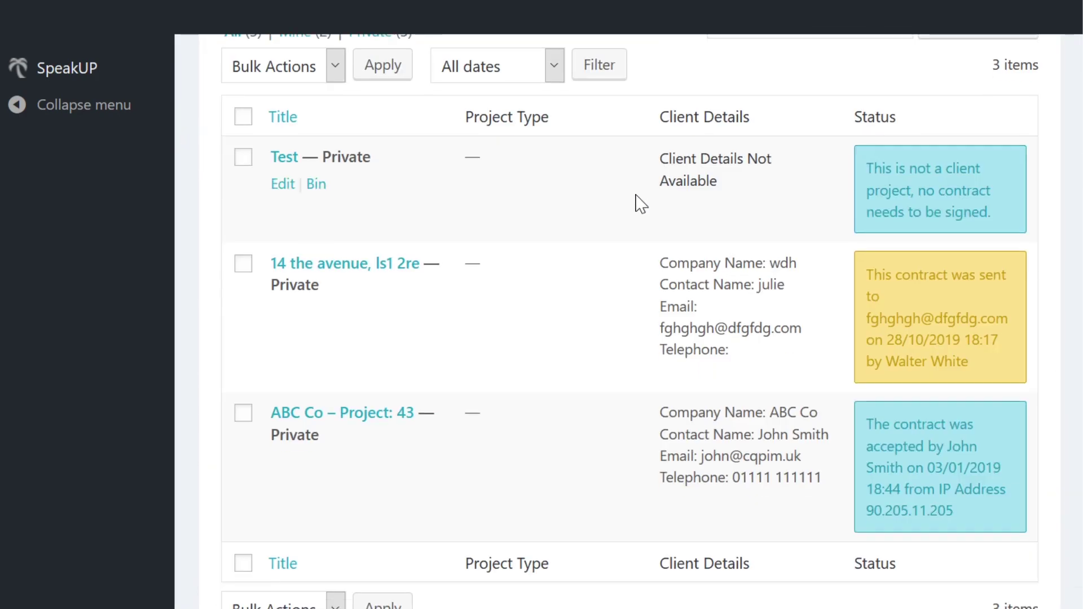
left_click(384, 413)
scroll(423, 338, "down", 5)
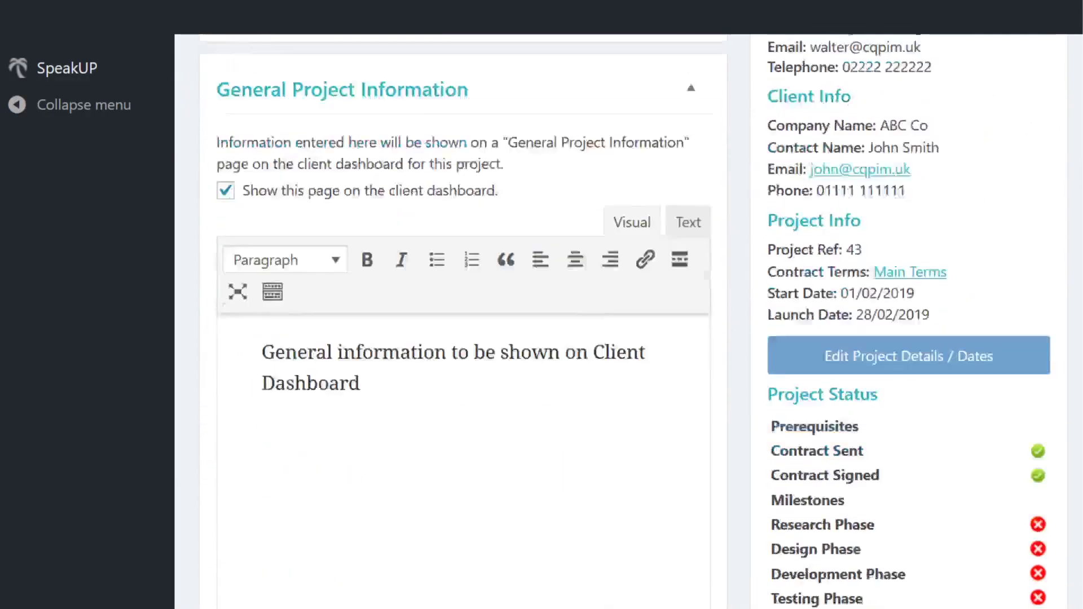
scroll(423, 339, "down", 5)
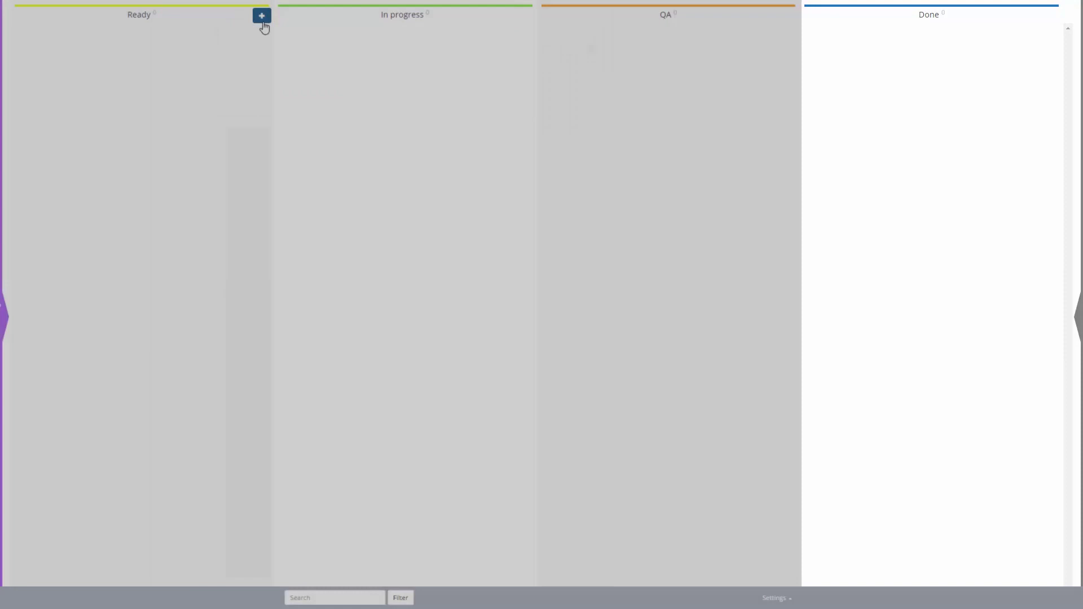
Step: Add a Create Screencast task to Ready and move it through In progress to QA, logging an hour
left_click(261, 15)
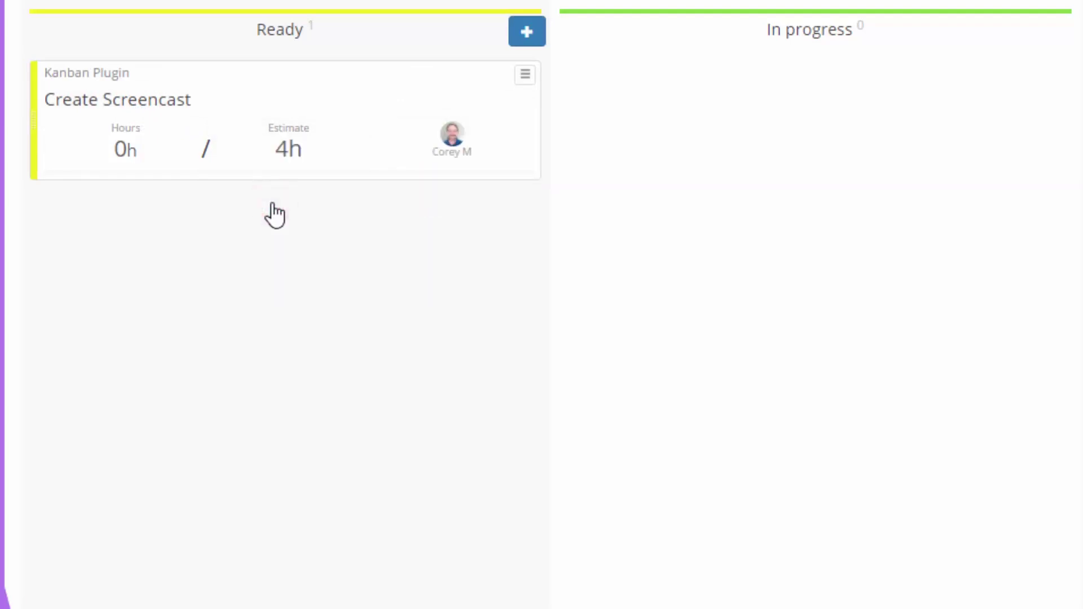
left_click_drag(37, 161, 123, 180)
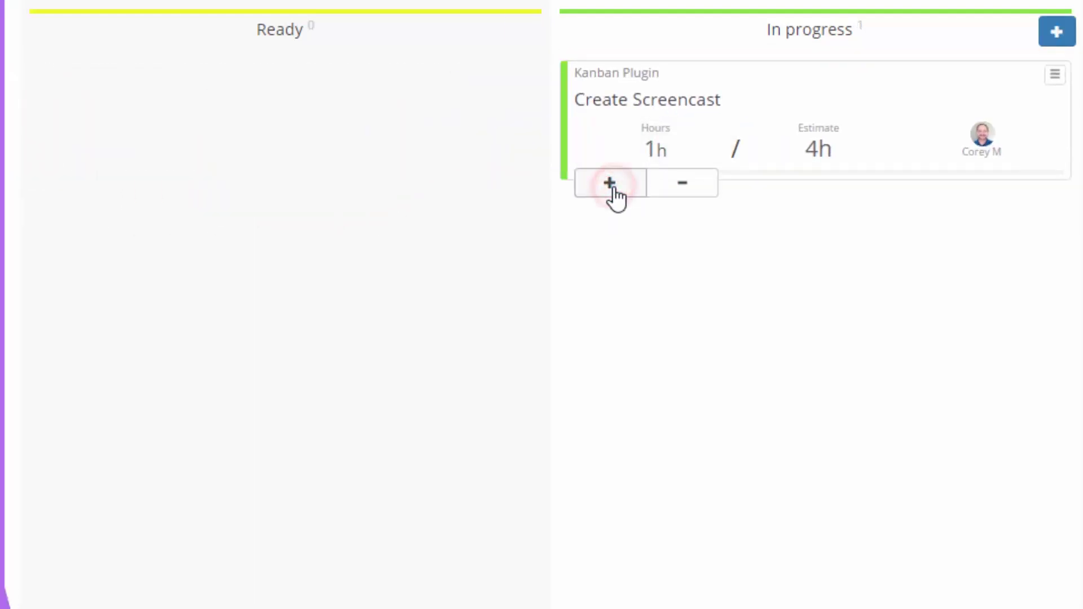
left_click(615, 188)
mouse_move(563, 129)
left_mouse_down()
mouse_move(44, 131)
mouse_move(605, 114)
left_mouse_up()
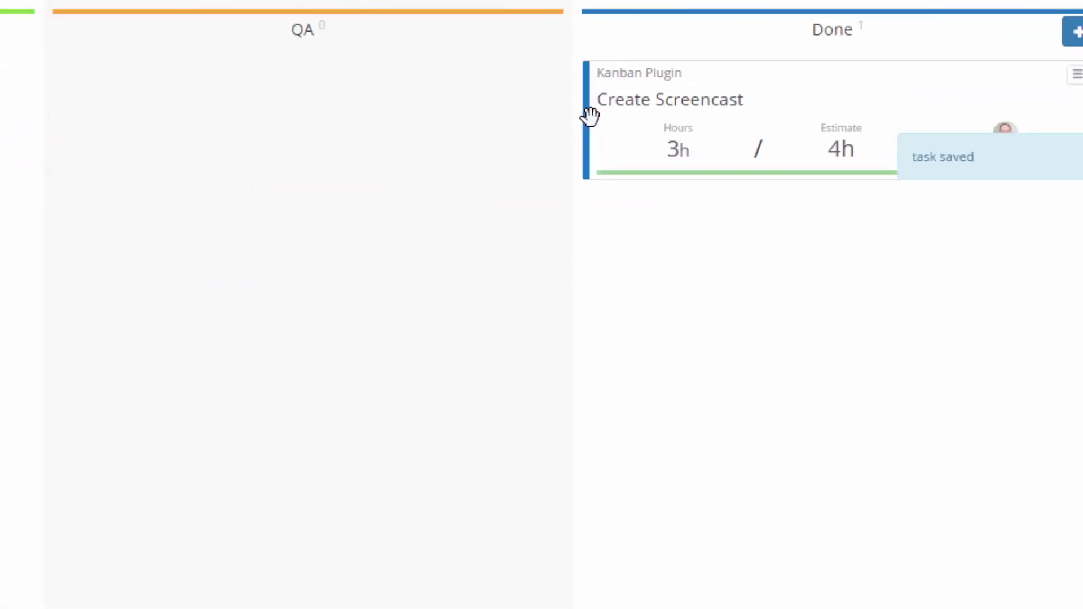